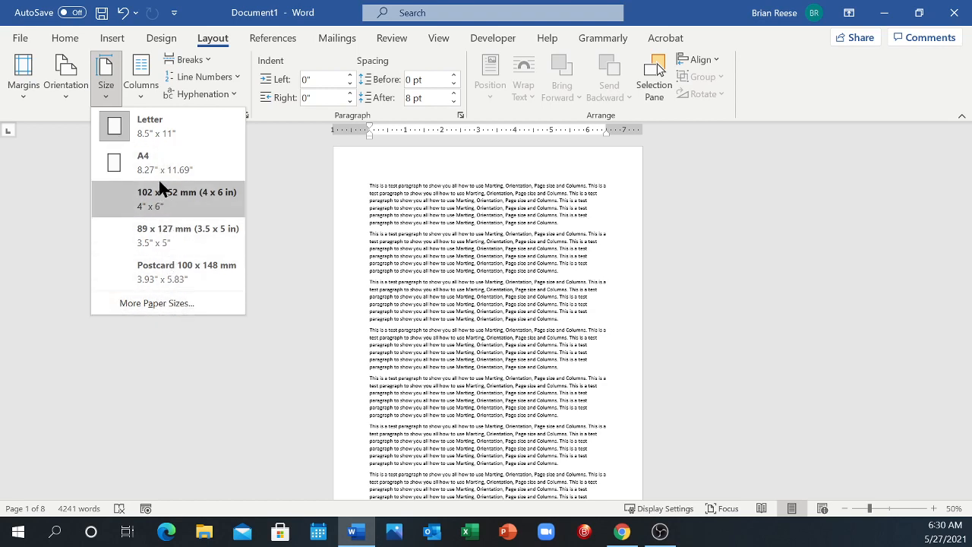
Step: Set a custom paper height of 14 inches for this section and let the margins outside the printable area be fixed
left_click(143, 304)
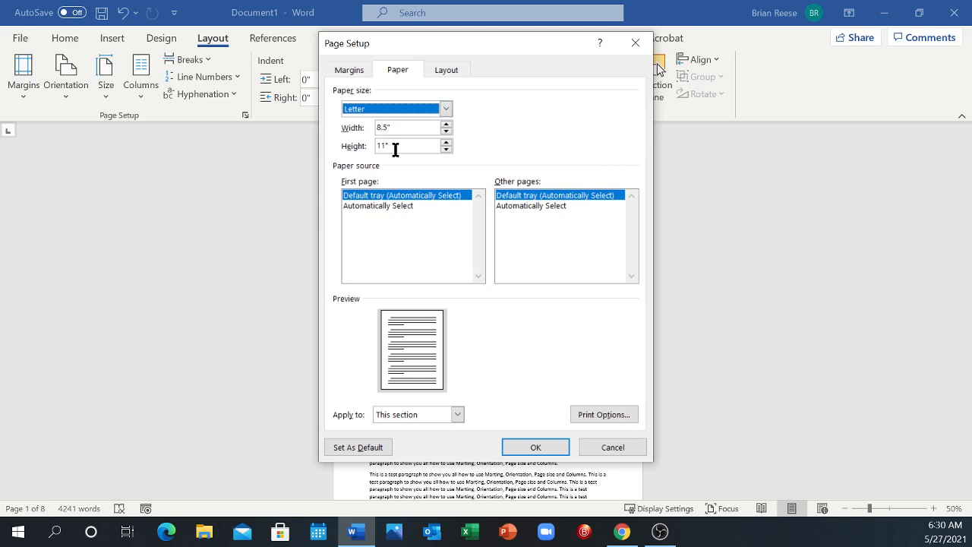
left_click_drag(395, 149, 372, 148)
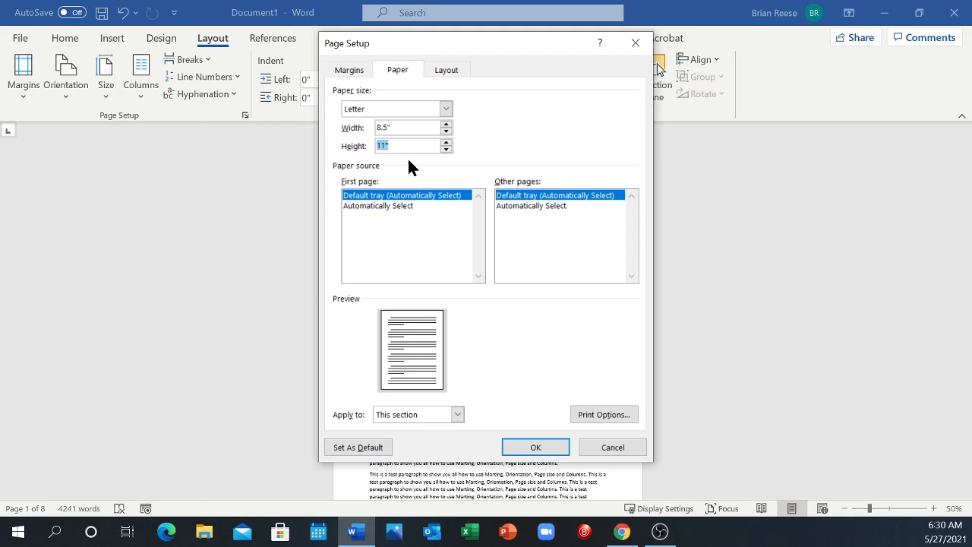
left_click(513, 439)
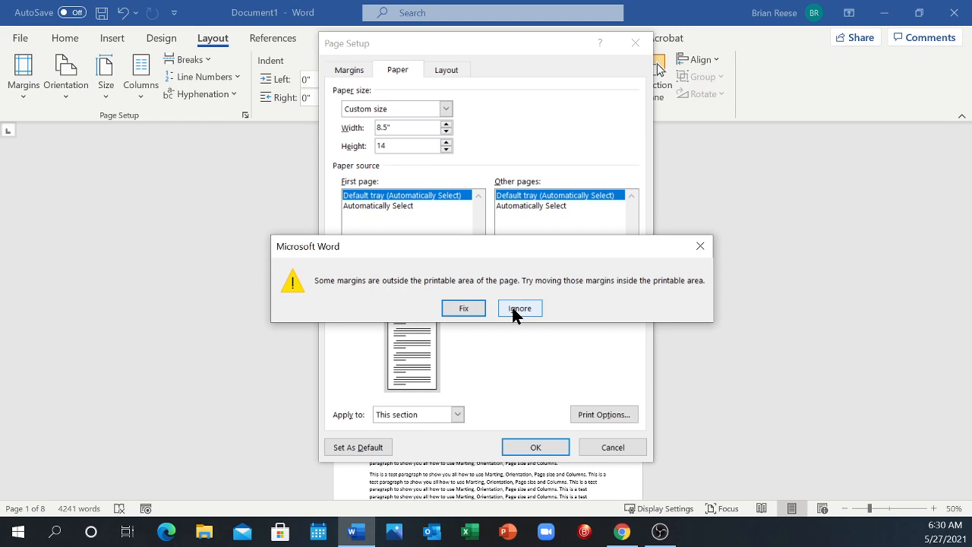
left_click(461, 309)
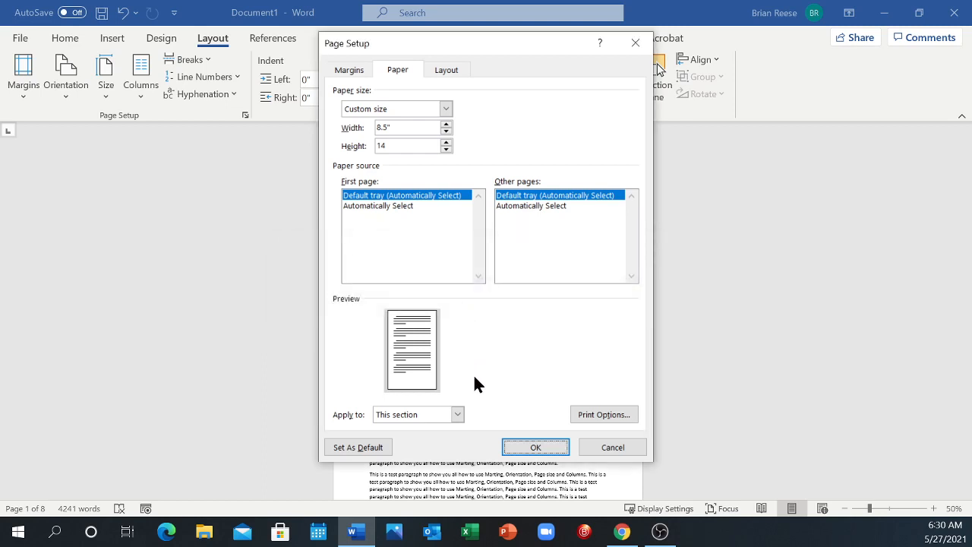
left_click(535, 448)
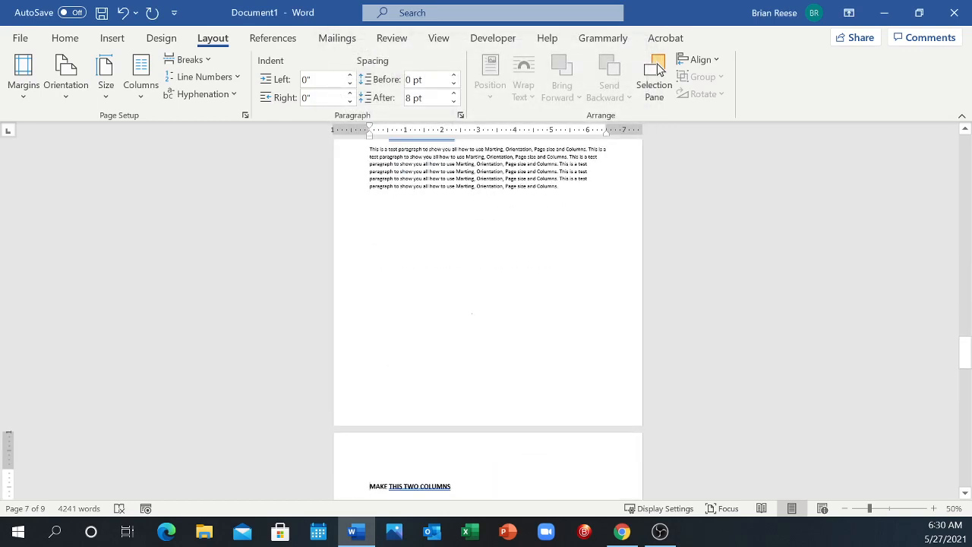
Step: Set the section's paper size back to Letter, 8.5" x 11"
scroll(472, 317, "up", 2)
scroll(471, 317, "down", 7)
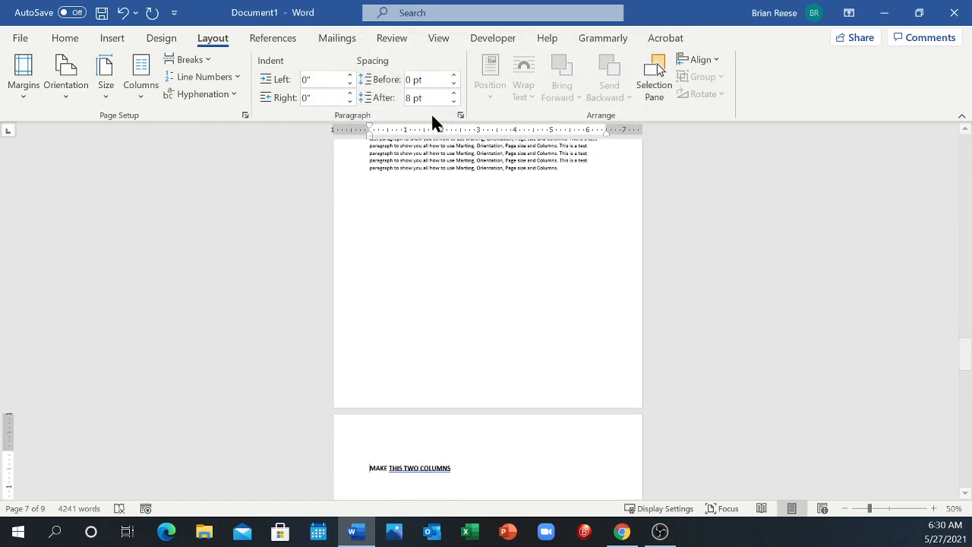
scroll(472, 242, "up", 10)
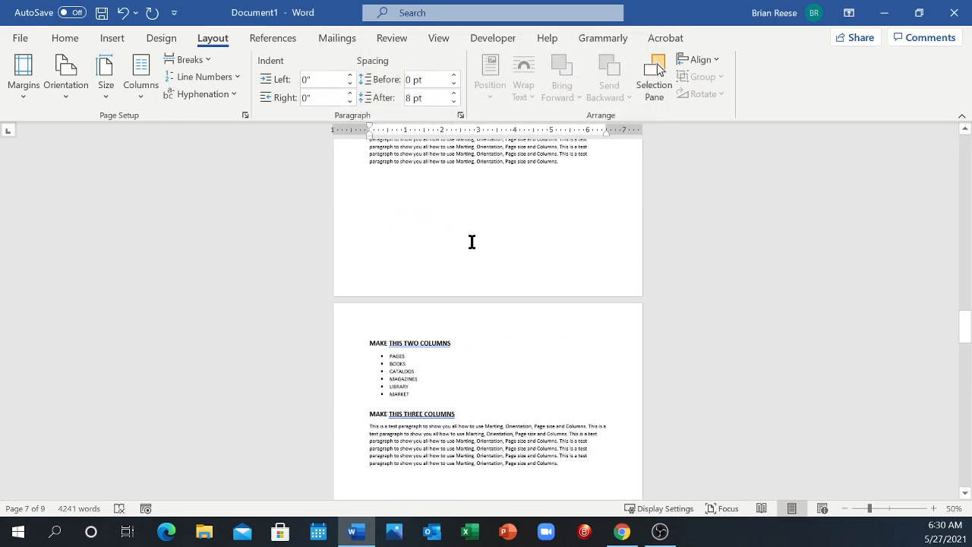
scroll(458, 272, "up", 5)
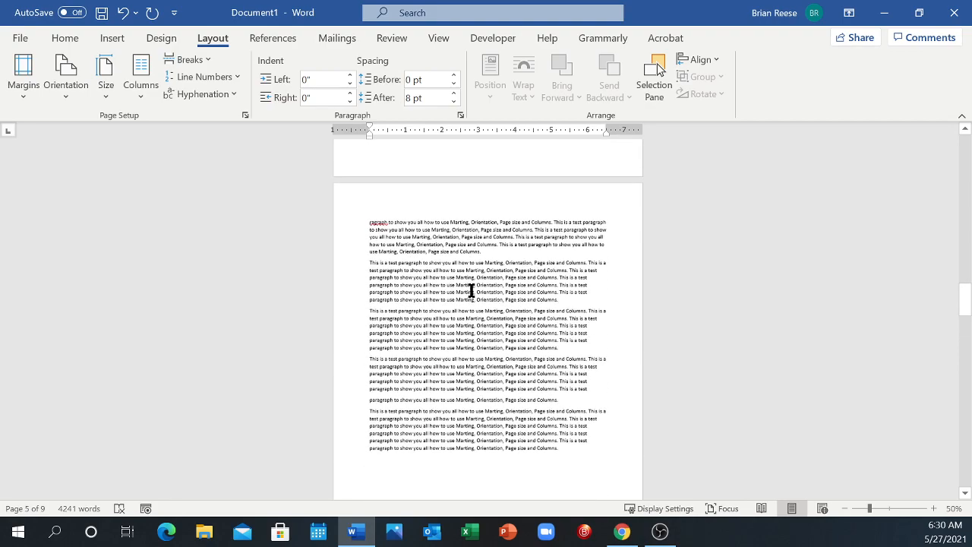
scroll(458, 386, "down", 5)
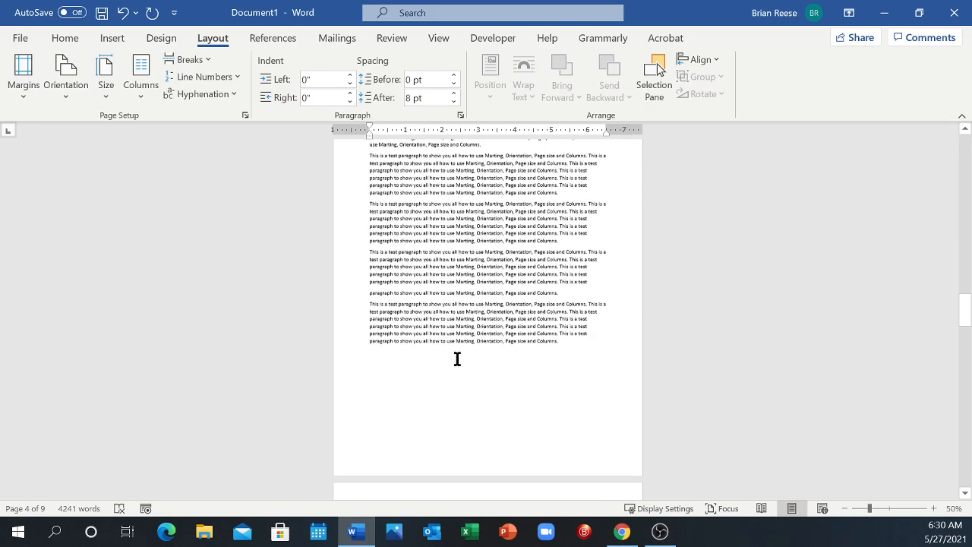
scroll(460, 386, "down", 1)
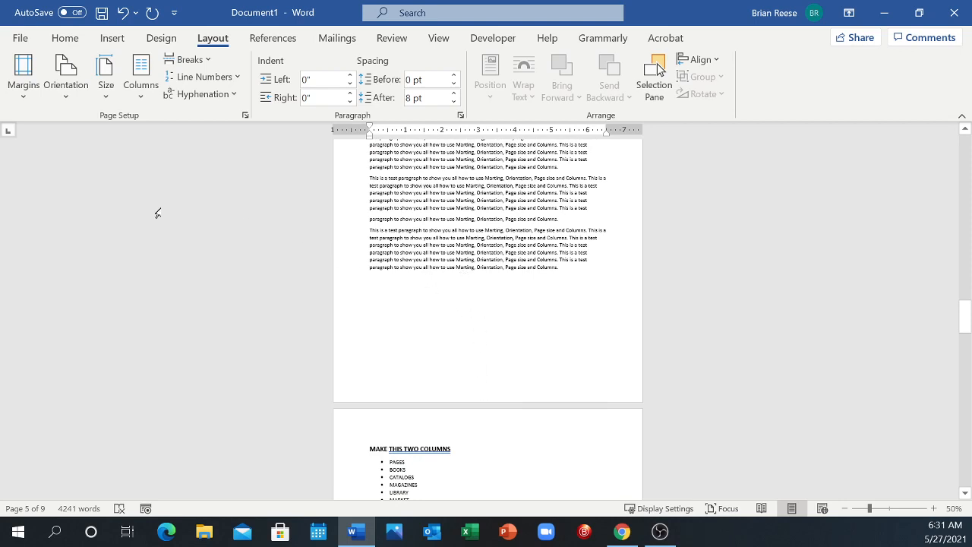
left_click(104, 92)
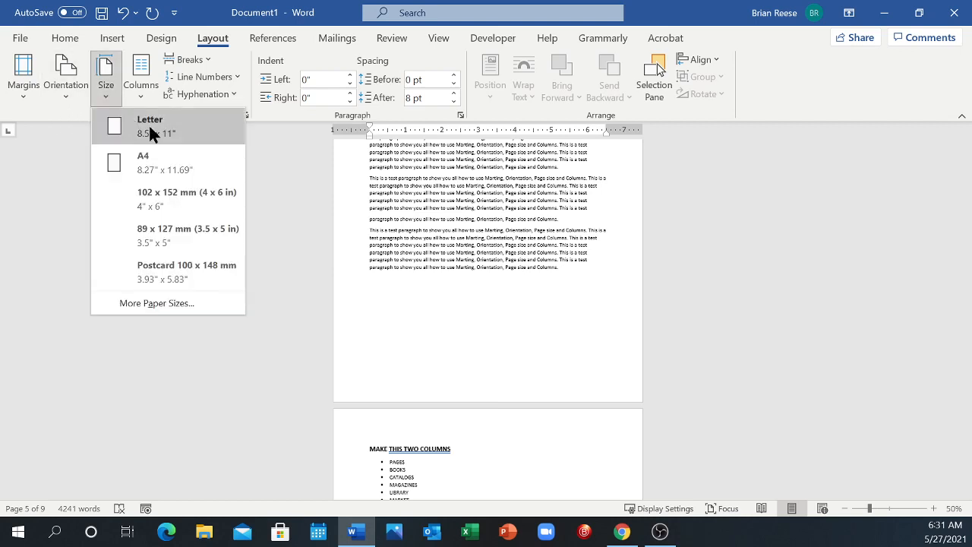
left_click(149, 127)
Step: Examine the preset margin options and the custom margin settings for the current section without changing them
scroll(410, 324, "down", 5)
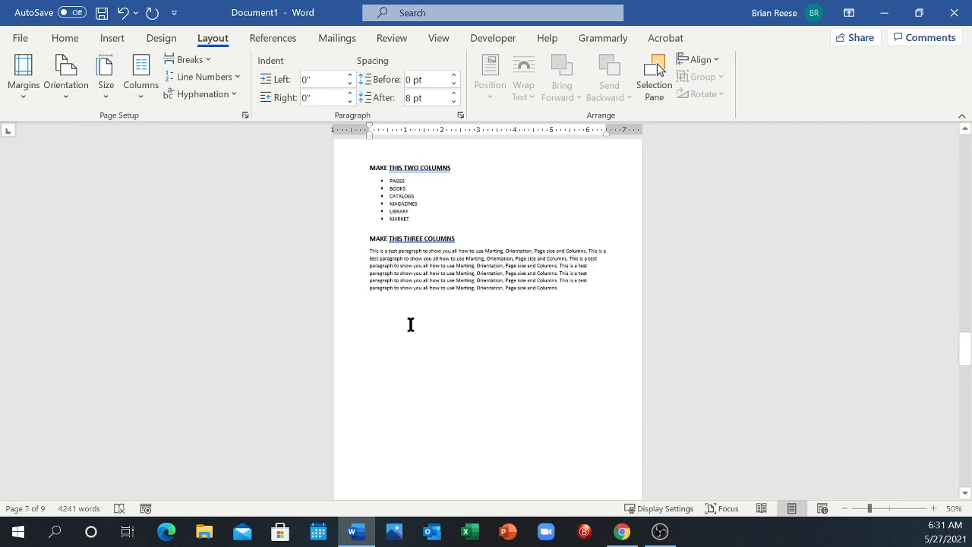
scroll(410, 324, "up", 10)
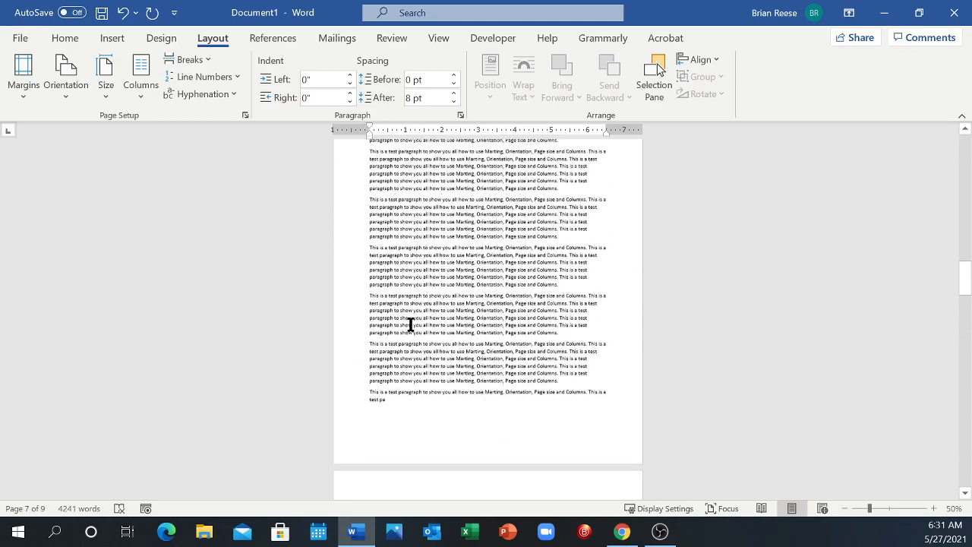
scroll(410, 325, "up", 10)
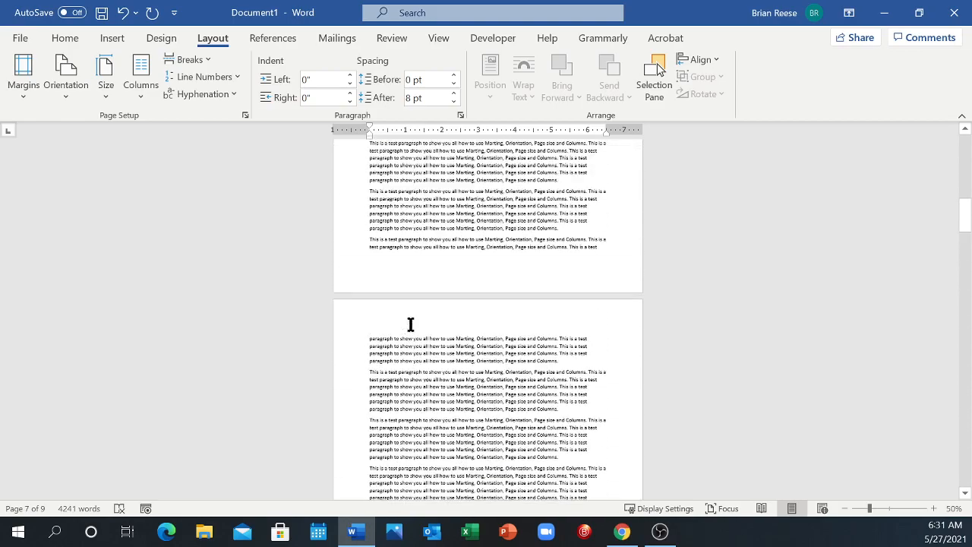
scroll(410, 324, "up", 1)
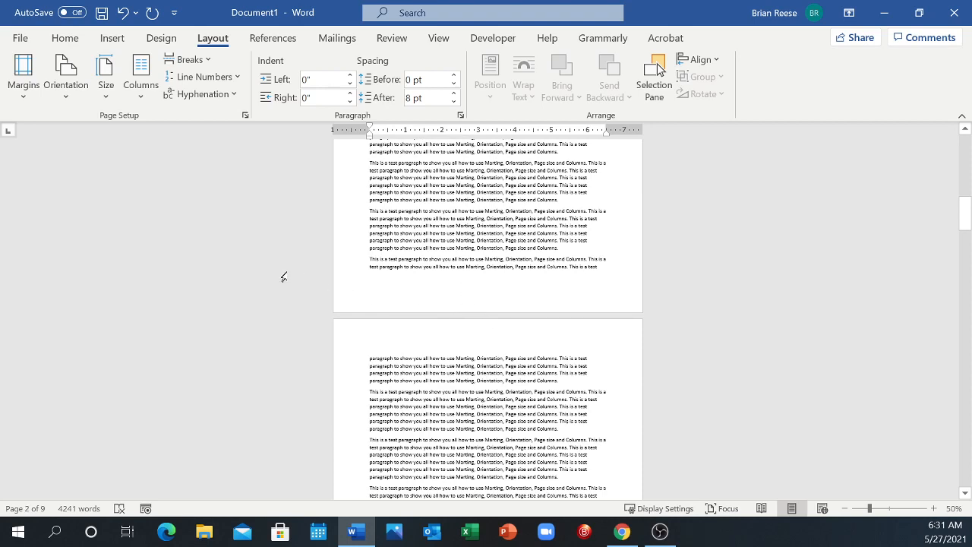
left_click(24, 84)
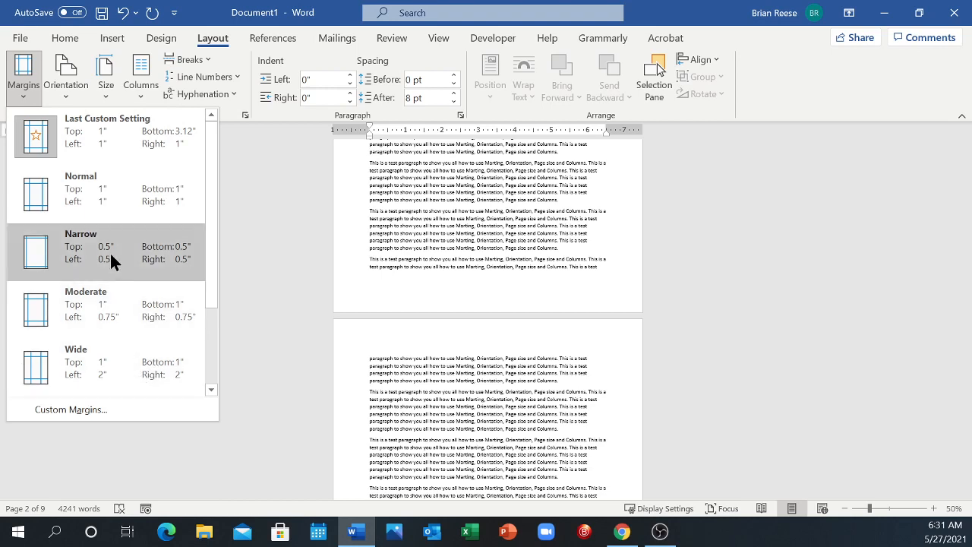
left_click(76, 410)
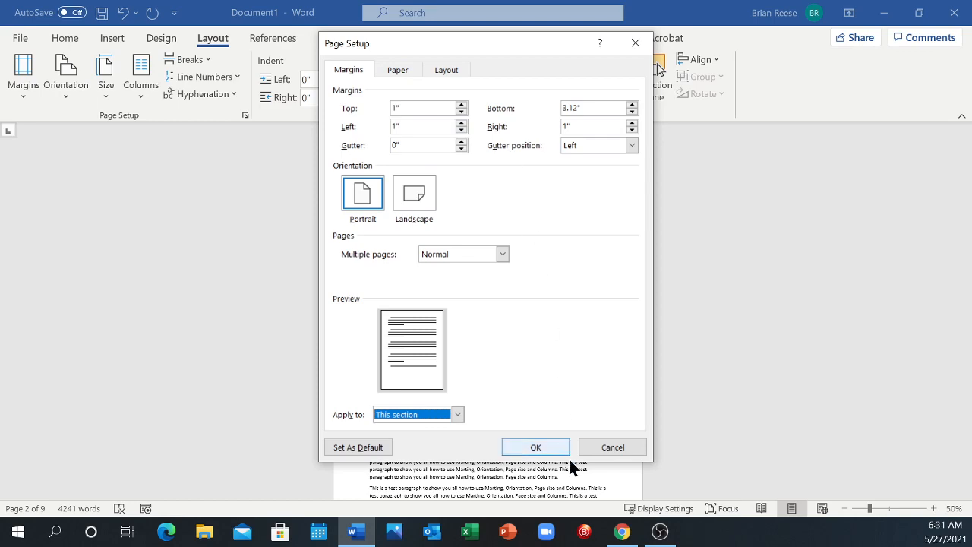
left_click(597, 446)
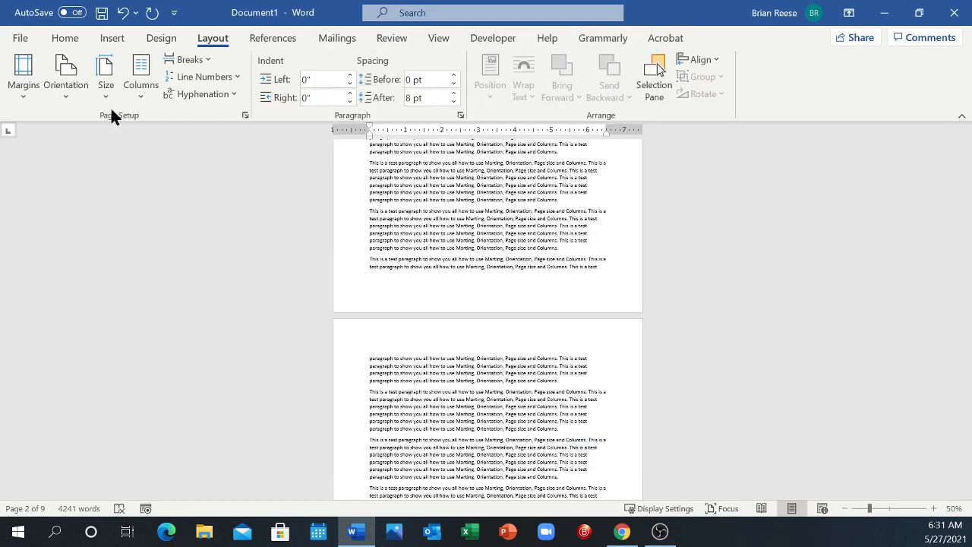
Step: Change the current section's page orientation to Landscape and check the affected page
left_click(65, 83)
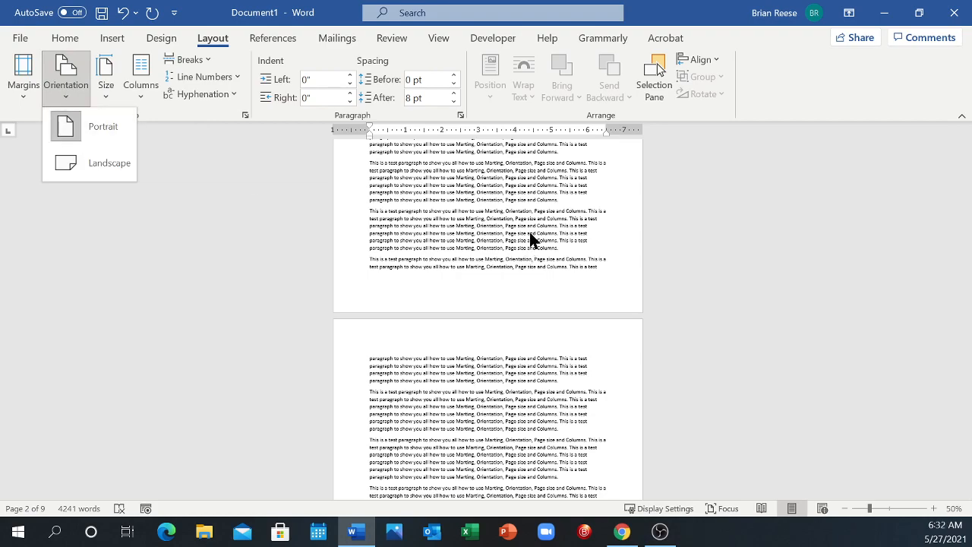
scroll(519, 314, "down", 6)
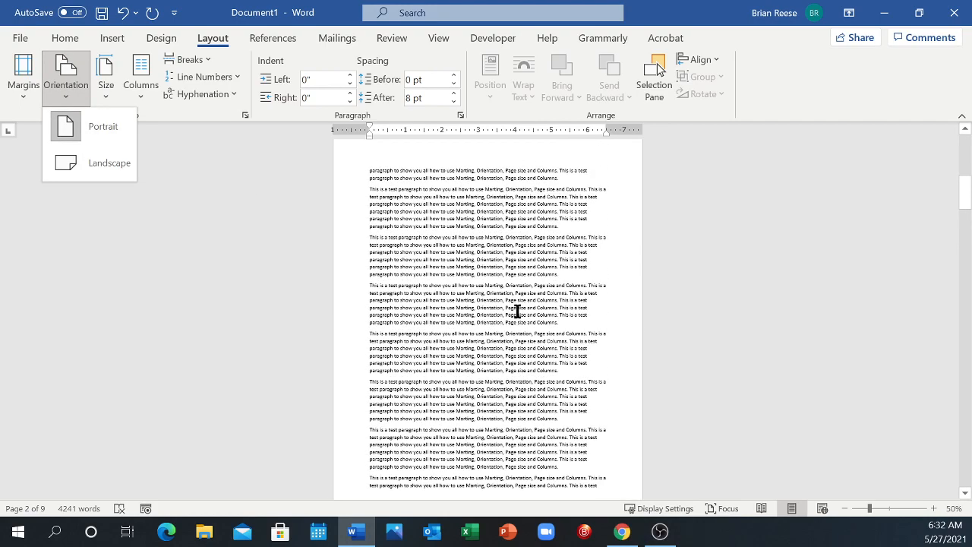
left_click(90, 163)
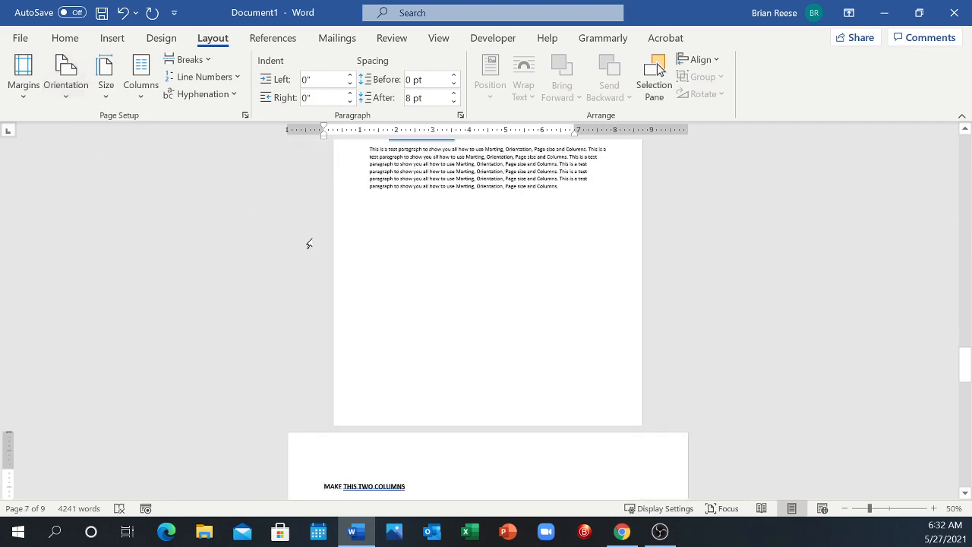
scroll(424, 318, "down", 15)
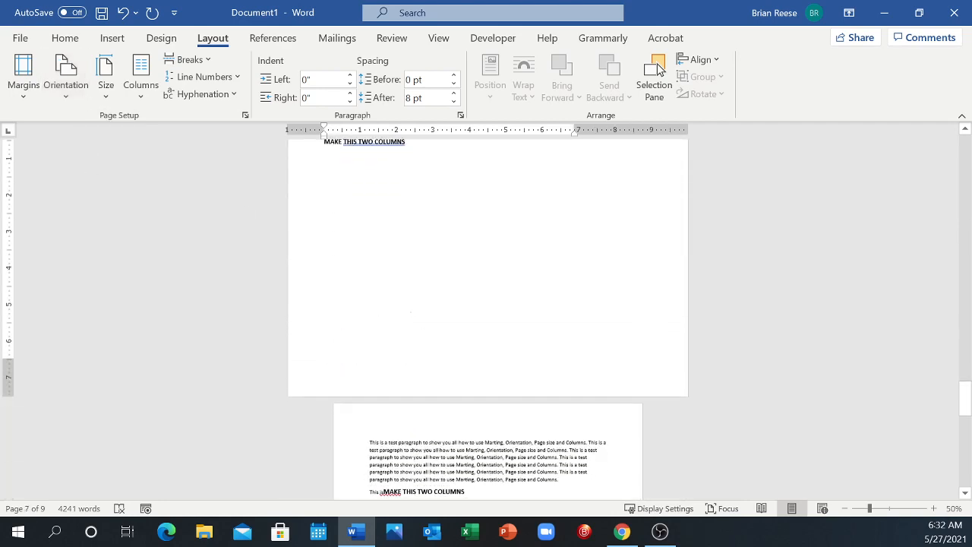
scroll(410, 316, "down", 3)
scroll(410, 314, "up", 11)
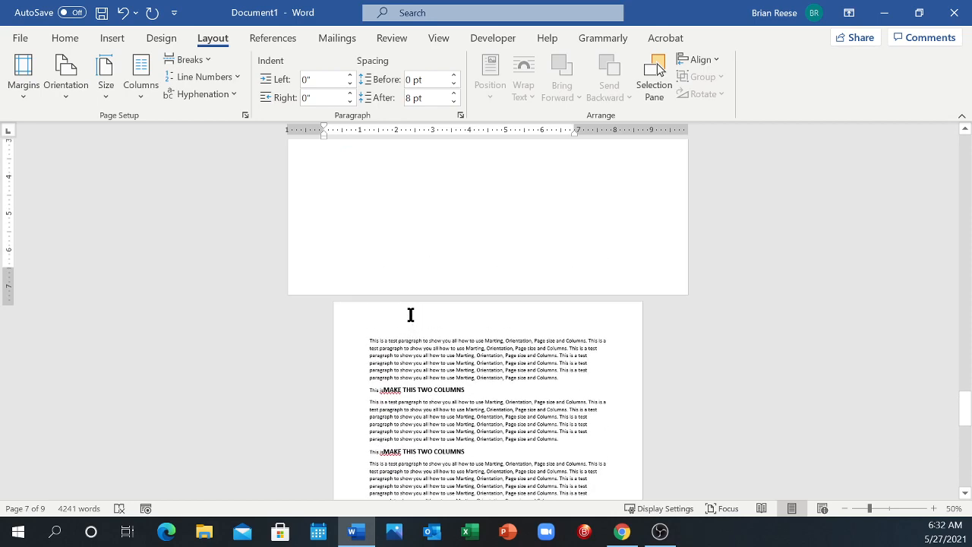
scroll(411, 311, "up", 6)
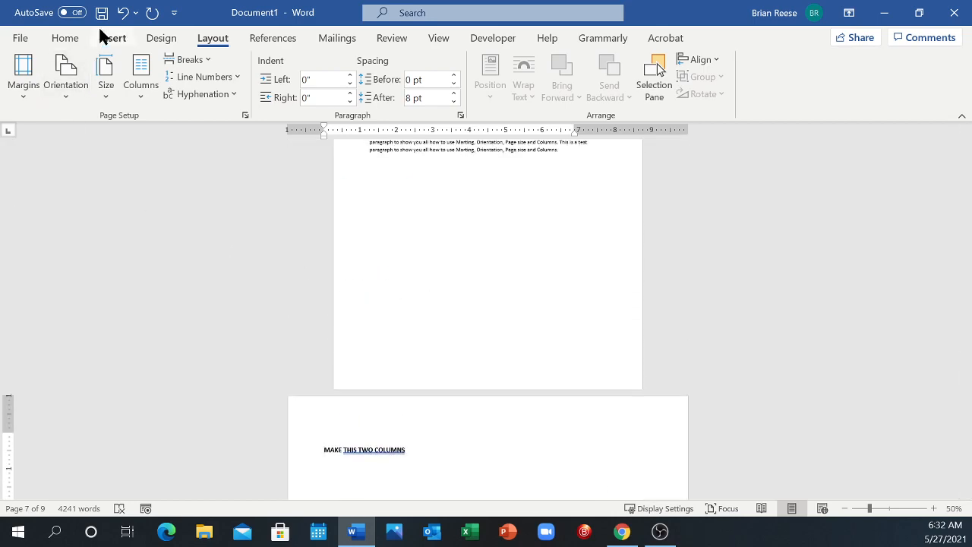
Step: Undo the Landscape orientation change
left_click(123, 14)
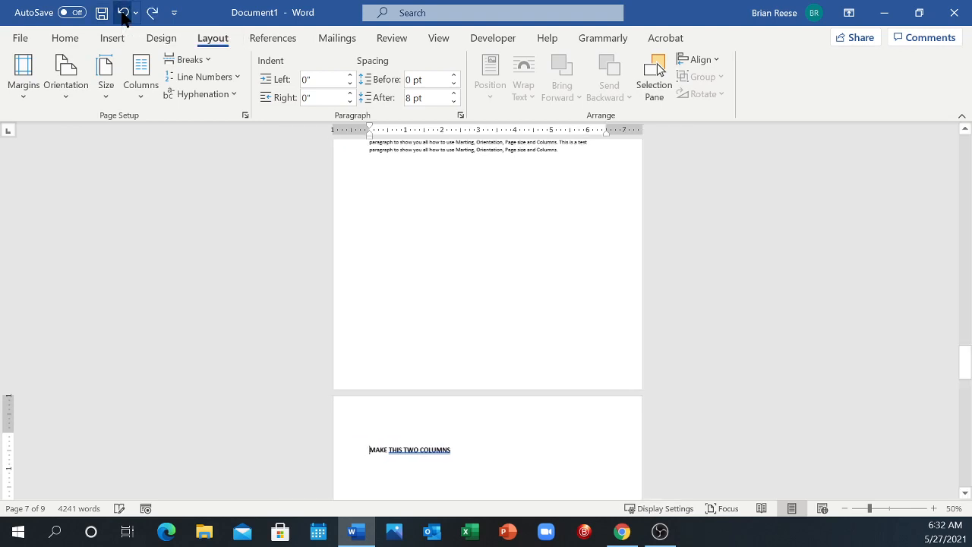
scroll(449, 338, "up", 10)
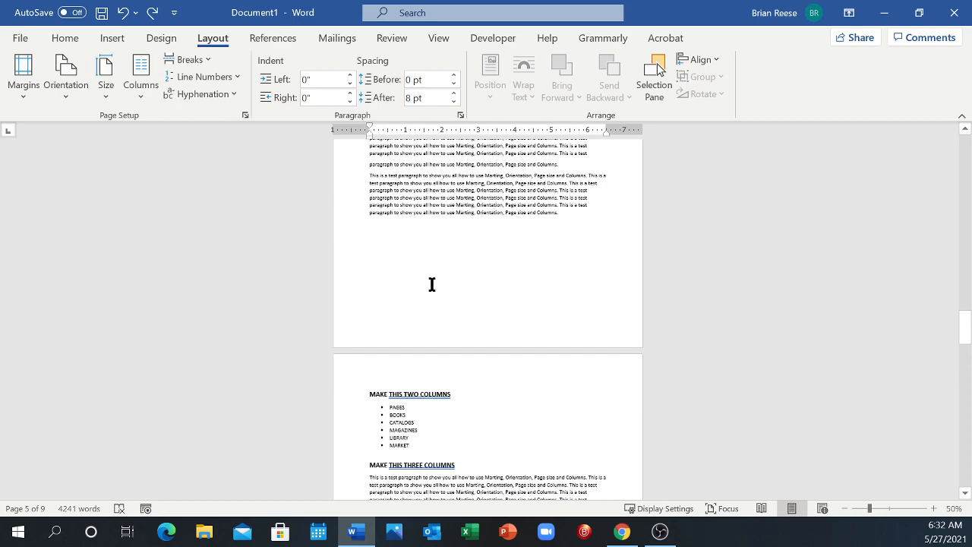
scroll(432, 282, "up", 1)
scroll(407, 449, "down", 2)
scroll(406, 448, "down", 3)
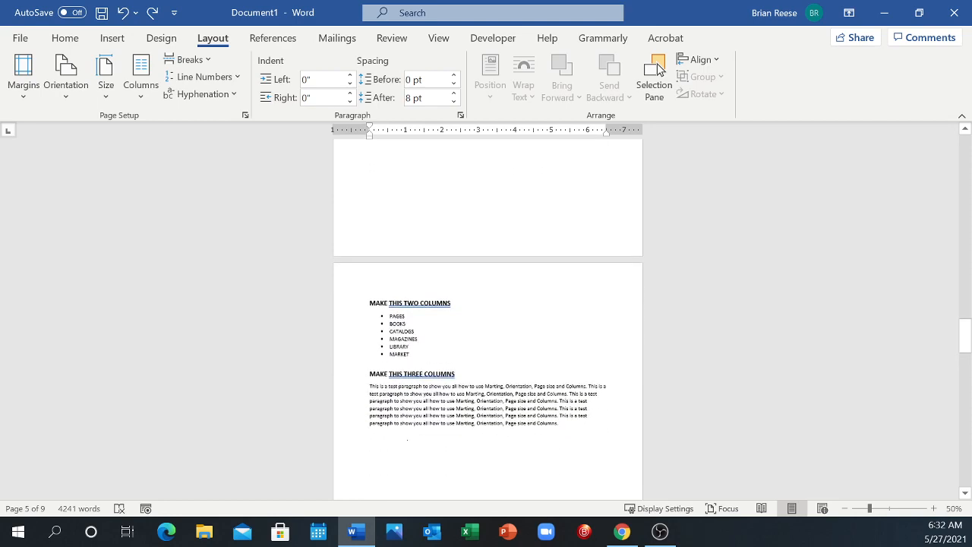
Step: Arrange the bulleted list from PAGES to MARKET under the MAKE THIS TWO COLUMNS heading in two columns
left_click(935, 509)
left_click(934, 508)
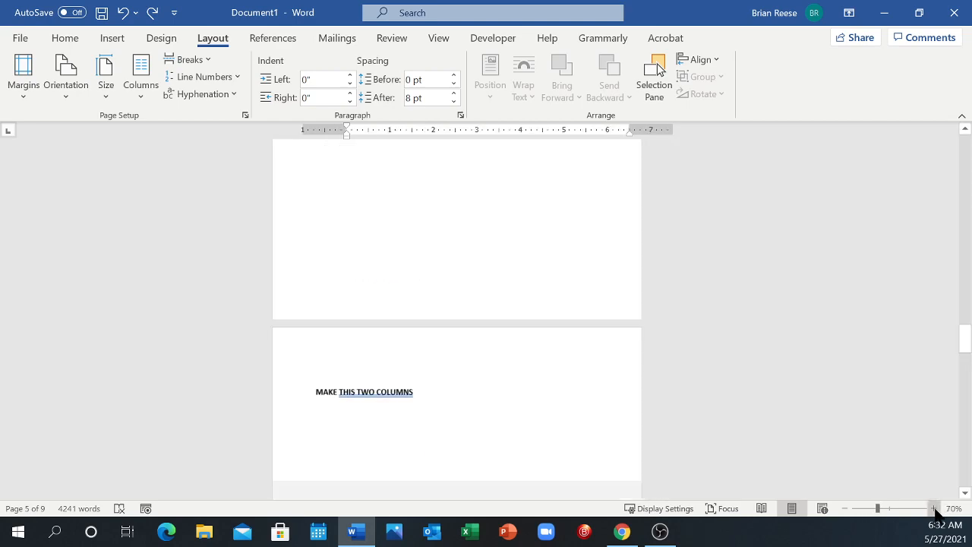
left_click(934, 508)
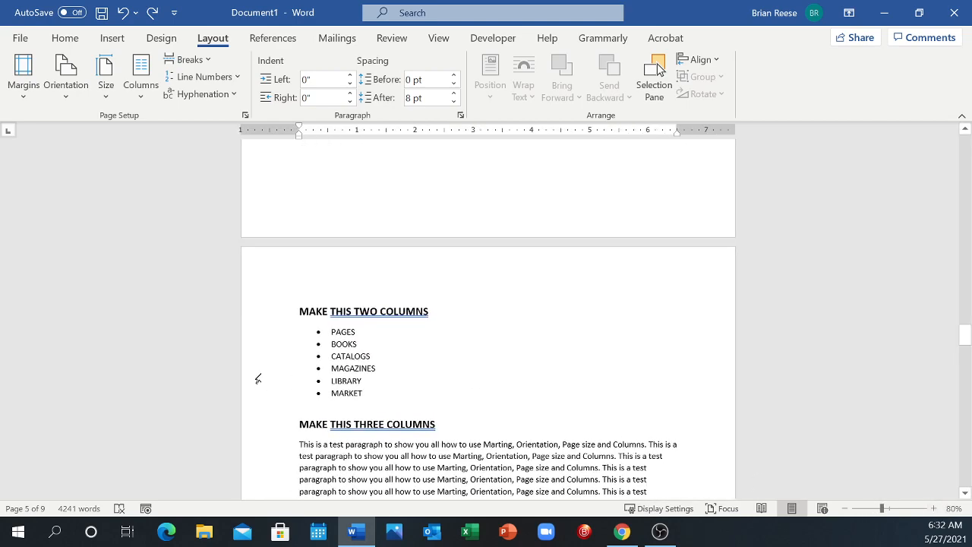
scroll(258, 380, "down", 1)
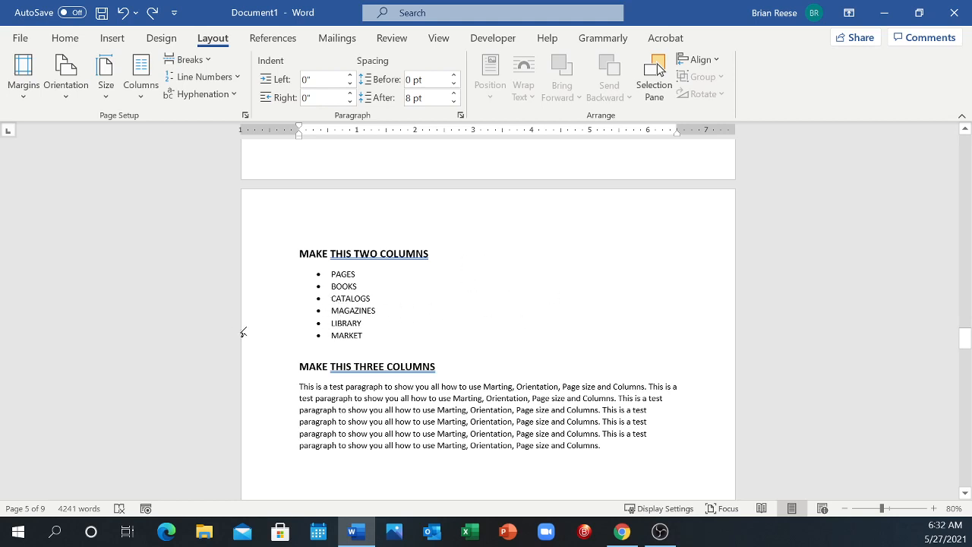
double_click(323, 274)
left_click_drag(321, 294, 362, 329)
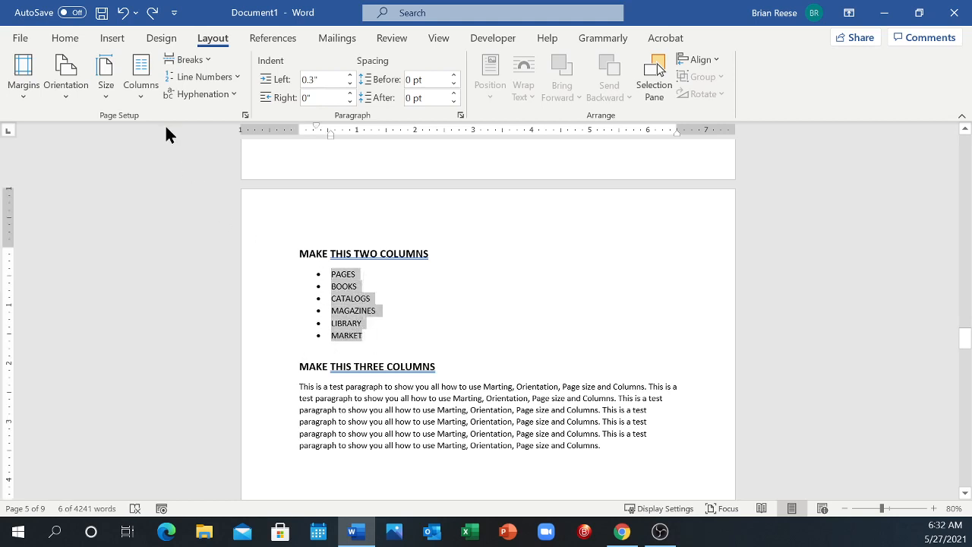
left_click(144, 92)
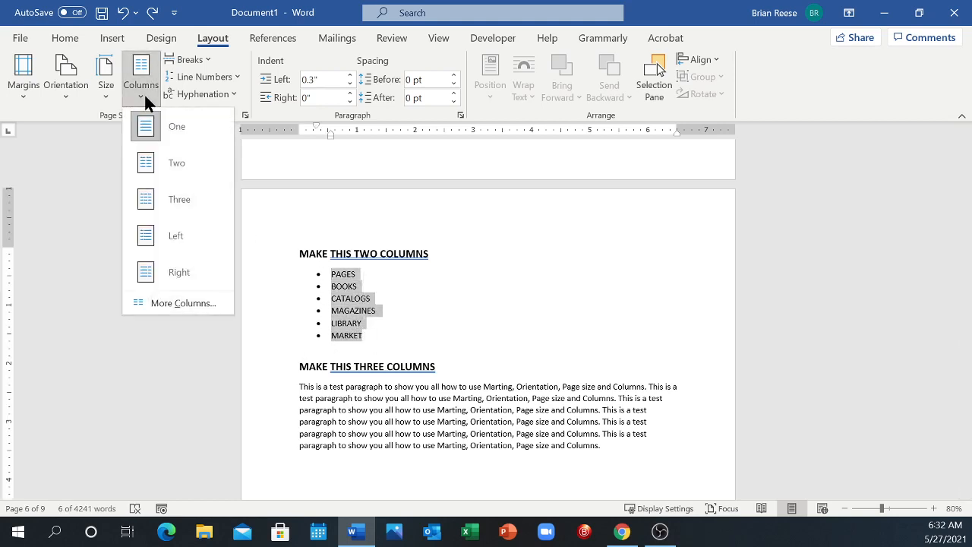
left_click(145, 164)
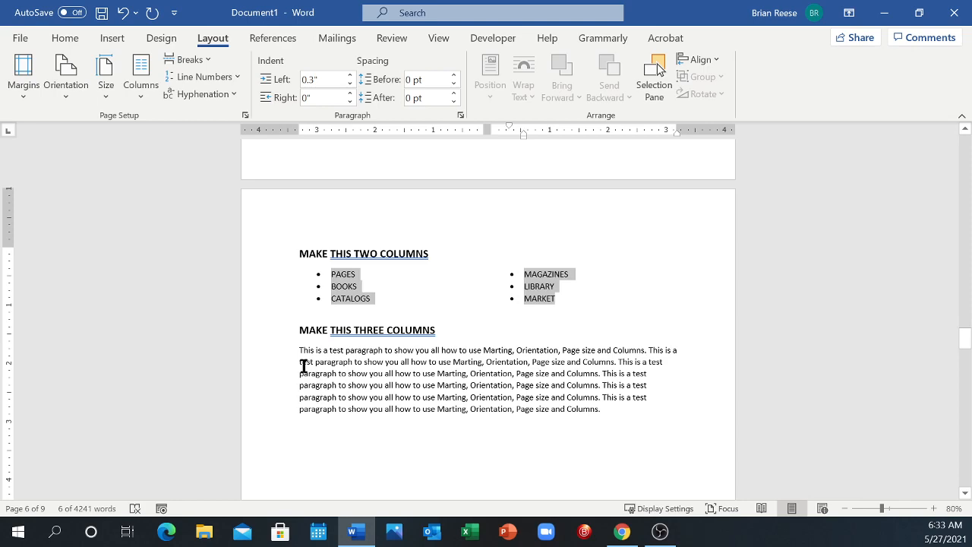
Step: Delete the stray "This is" text in front of the first MAKE THIS TWO COLUMNS heading on page 8
scroll(303, 366, "down", 1)
scroll(303, 369, "down", 10)
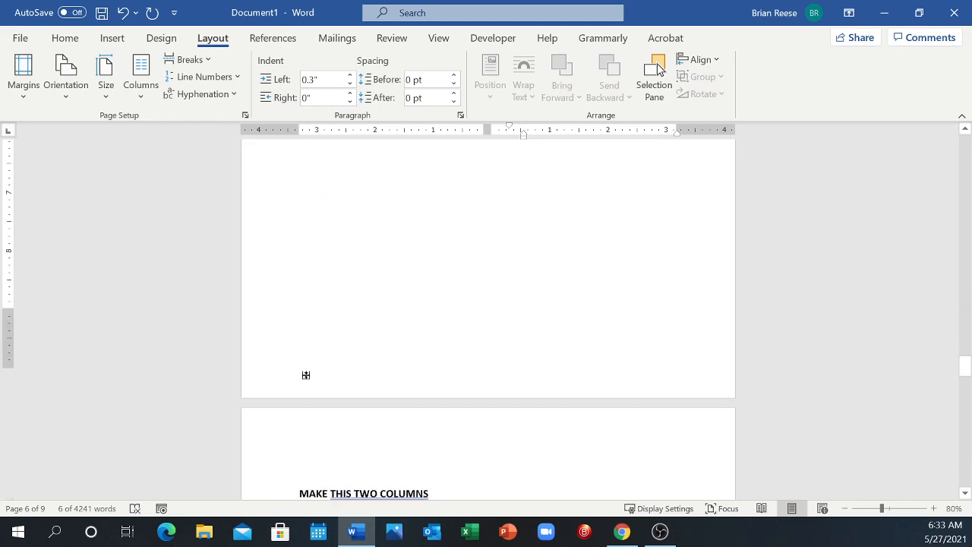
scroll(306, 373, "up", 1)
scroll(306, 370, "up", 5)
left_click(311, 260)
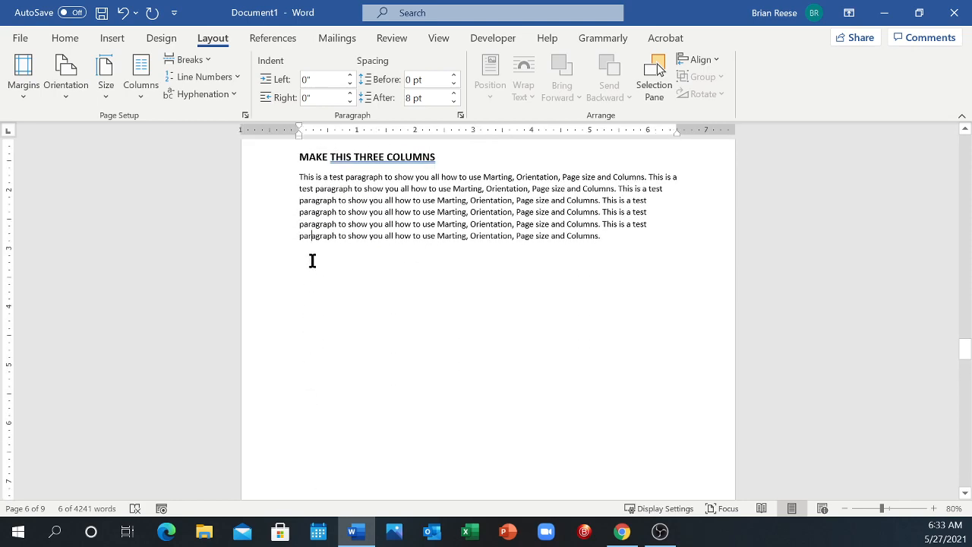
left_click(643, 241)
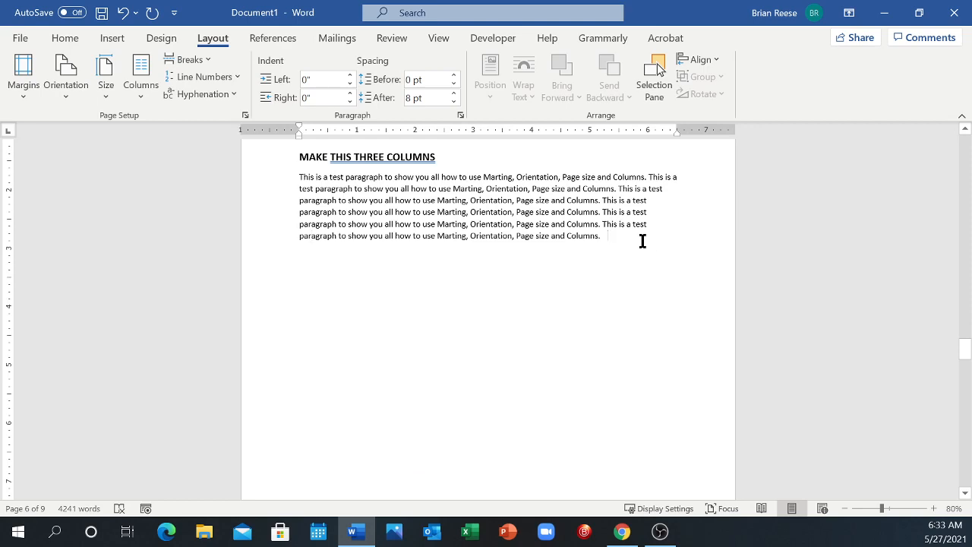
scroll(642, 241, "down", 6)
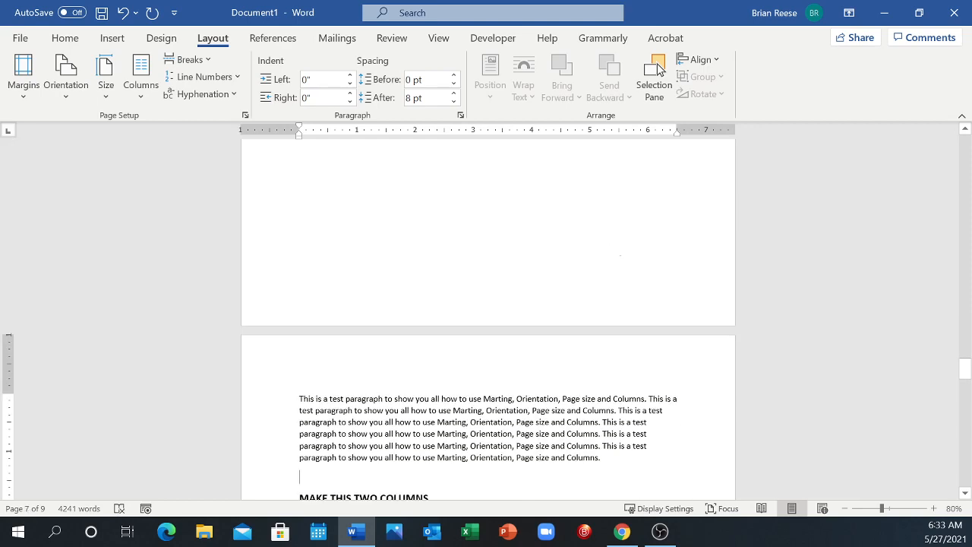
scroll(552, 272, "up", 3)
scroll(553, 271, "down", 6)
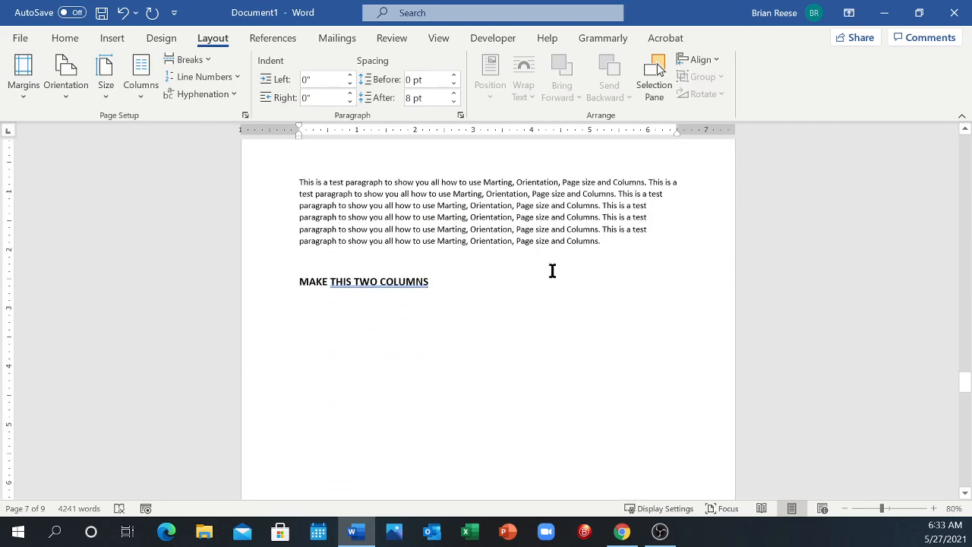
scroll(552, 271, "down", 7)
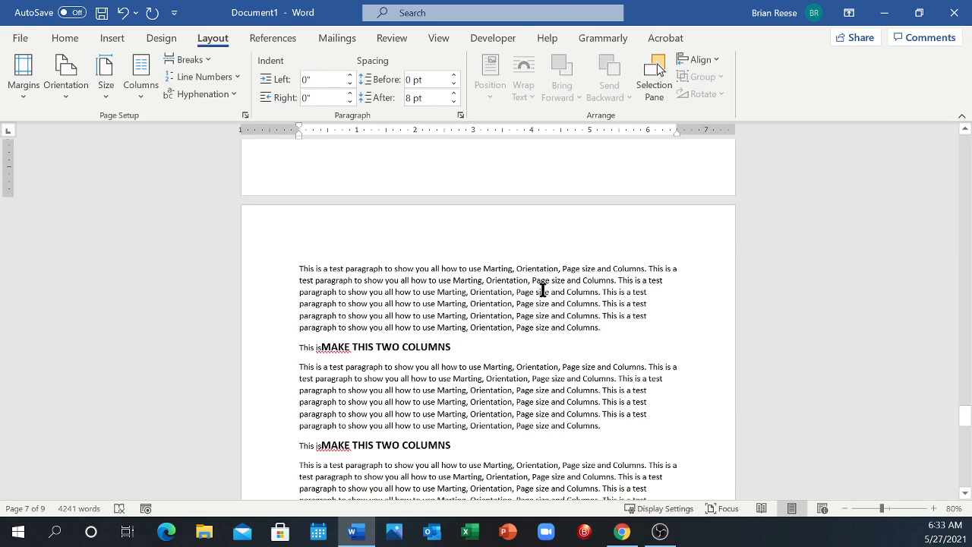
scroll(543, 291, "down", 3)
left_click_drag(293, 224, 321, 231)
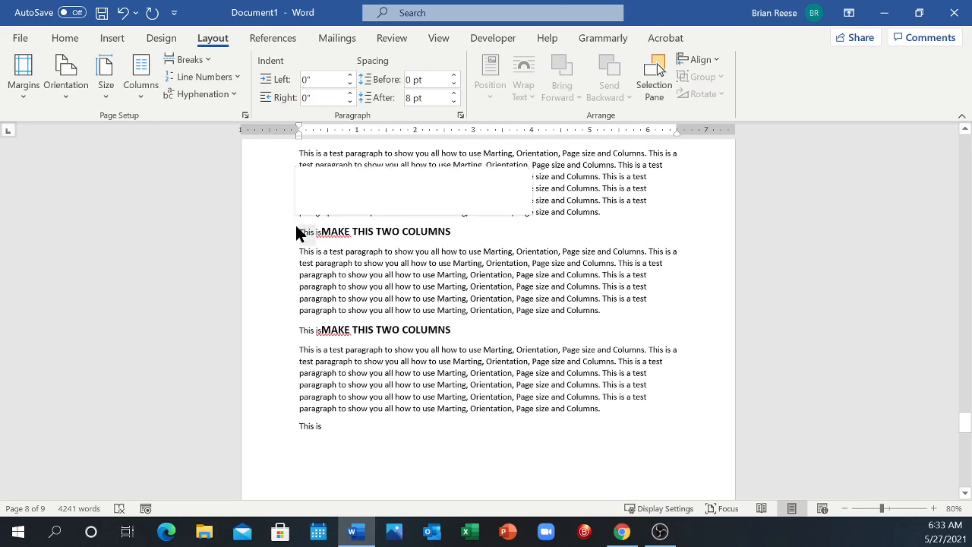
key("BackSpace")
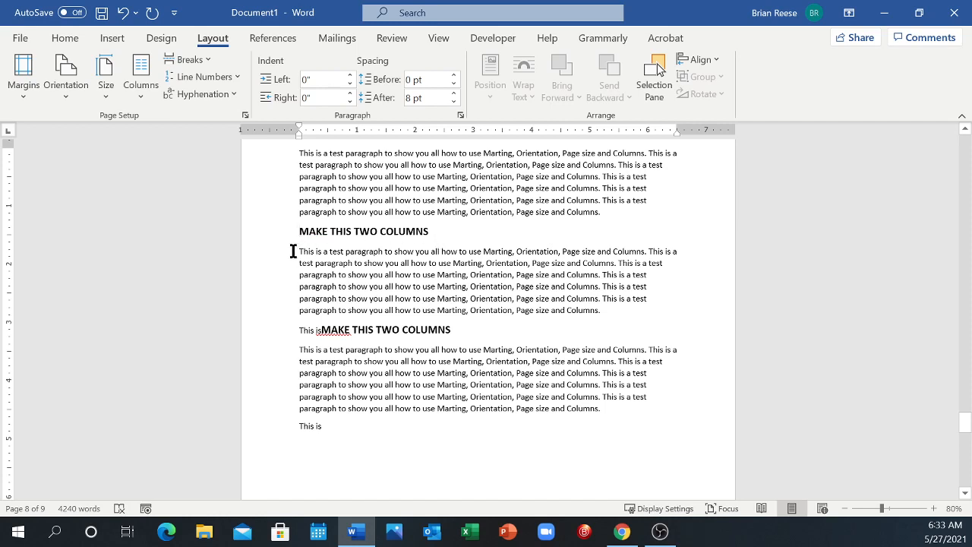
Step: Format the test paragraph under the first MAKE THIS TWO COLUMNS heading on page 8 in two columns, and change it to three columns
left_click_drag(301, 252, 620, 305)
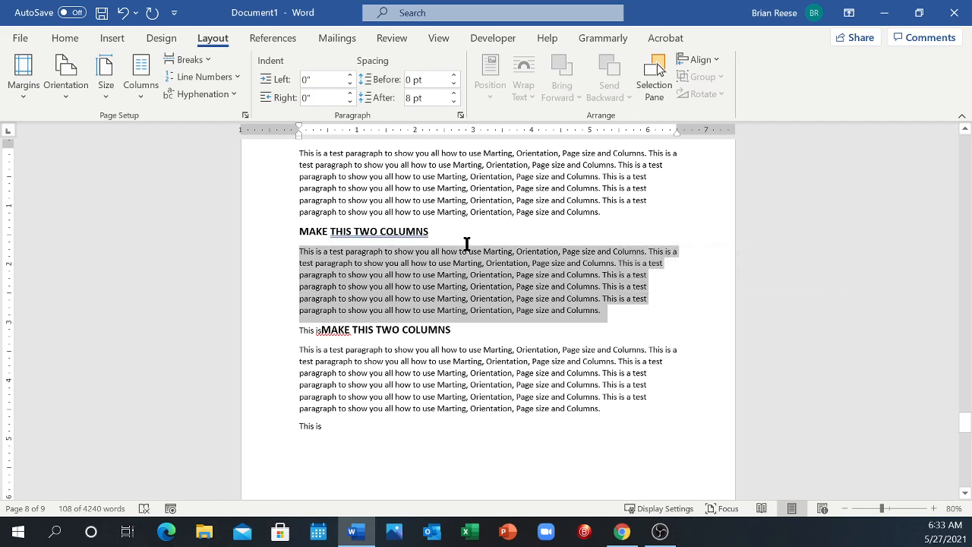
left_click(140, 95)
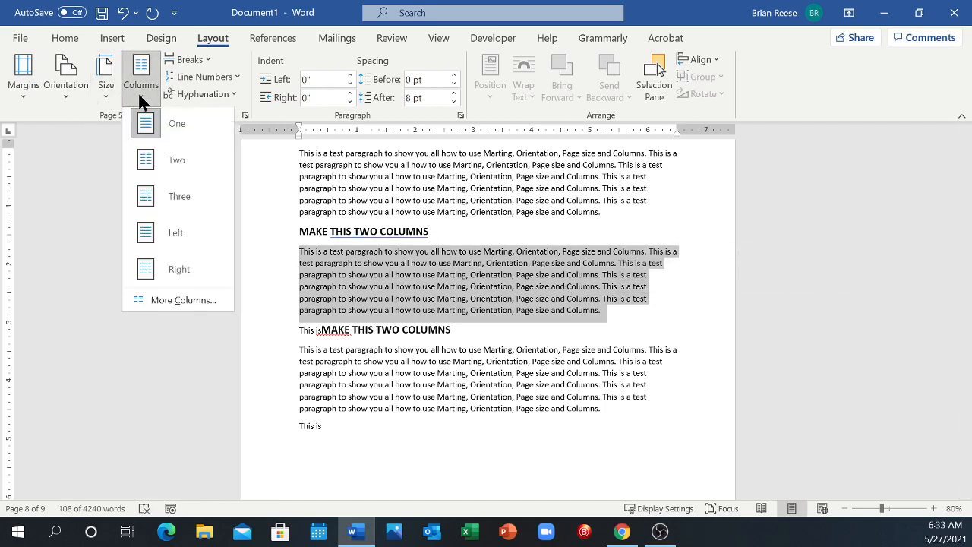
left_click(168, 161)
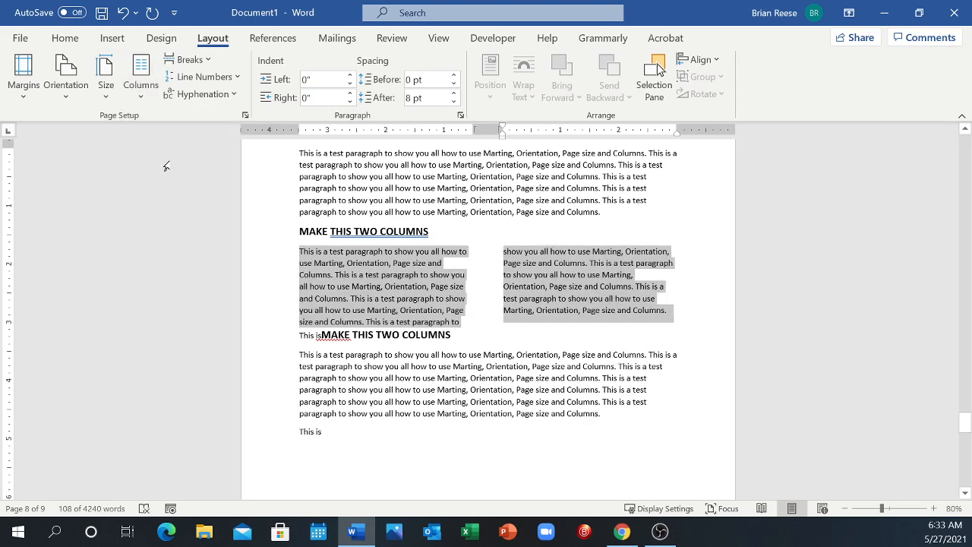
left_click(142, 94)
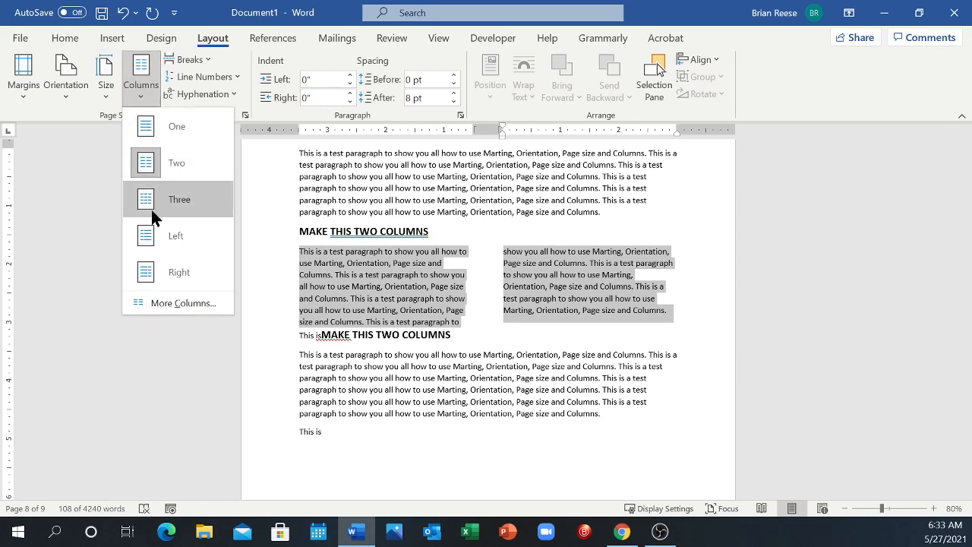
left_click(150, 197)
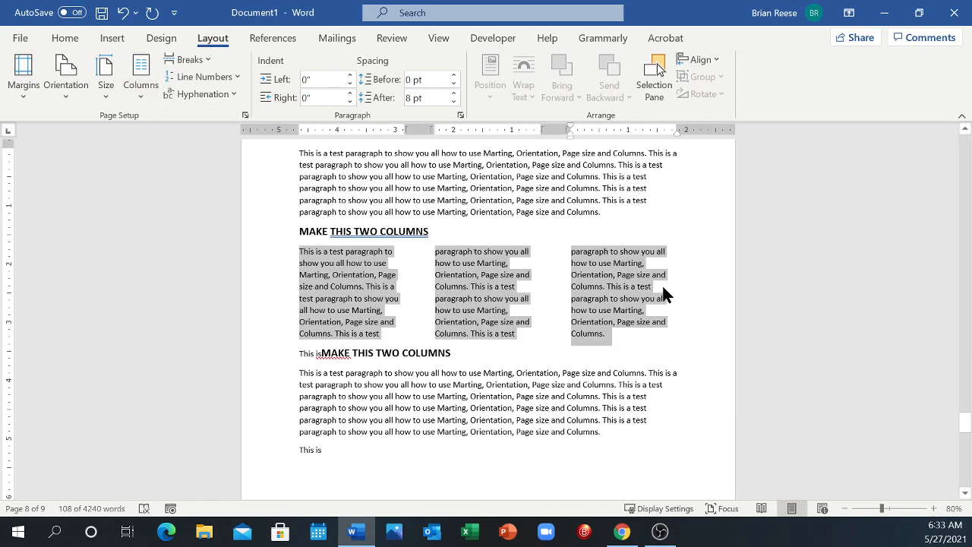